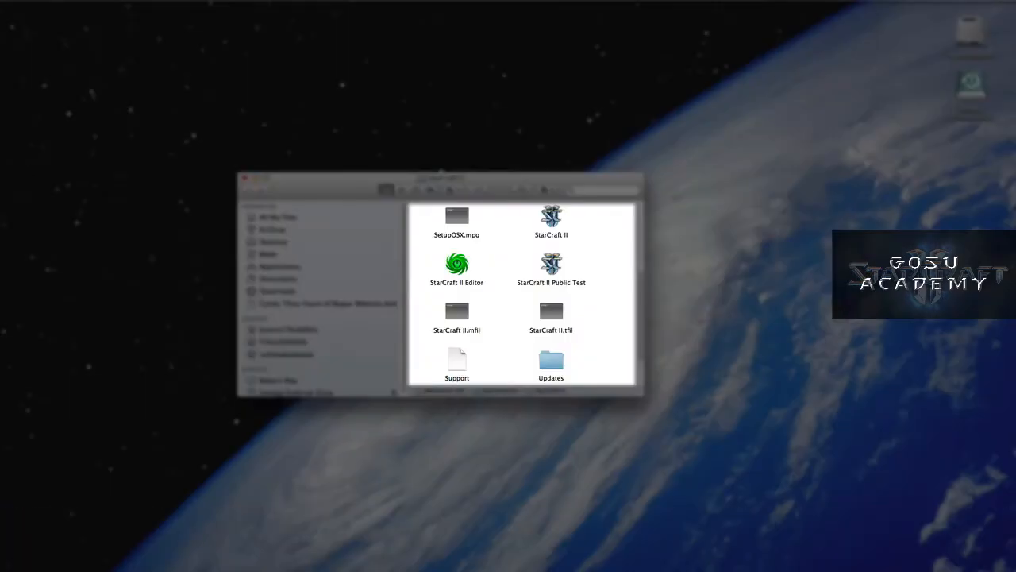
Launch the StarCraft II Editor and start a new document of the Melee Map type.
left_click(457, 264)
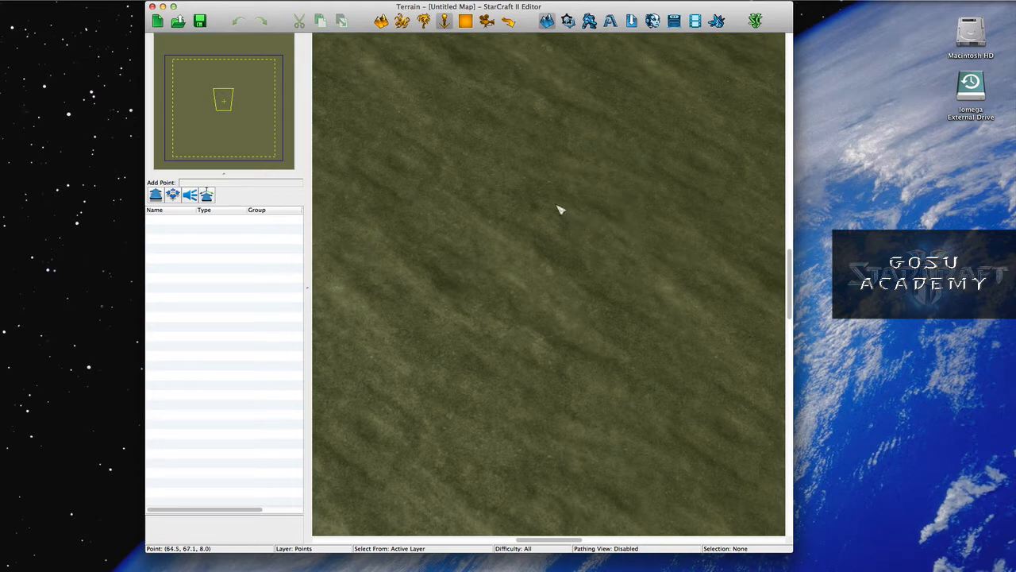
left_click(118, 2)
left_click(119, 8)
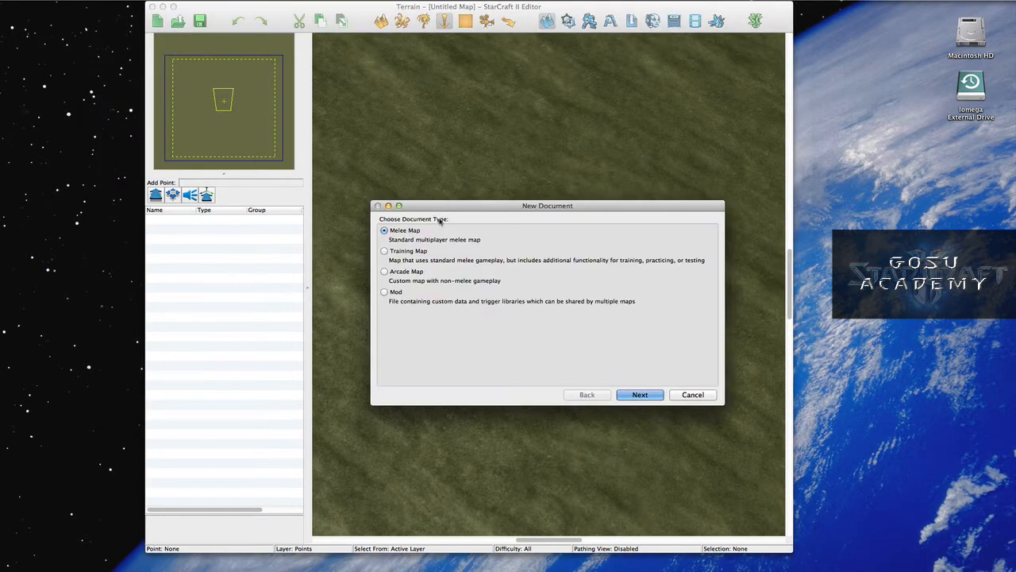
left_click(633, 392)
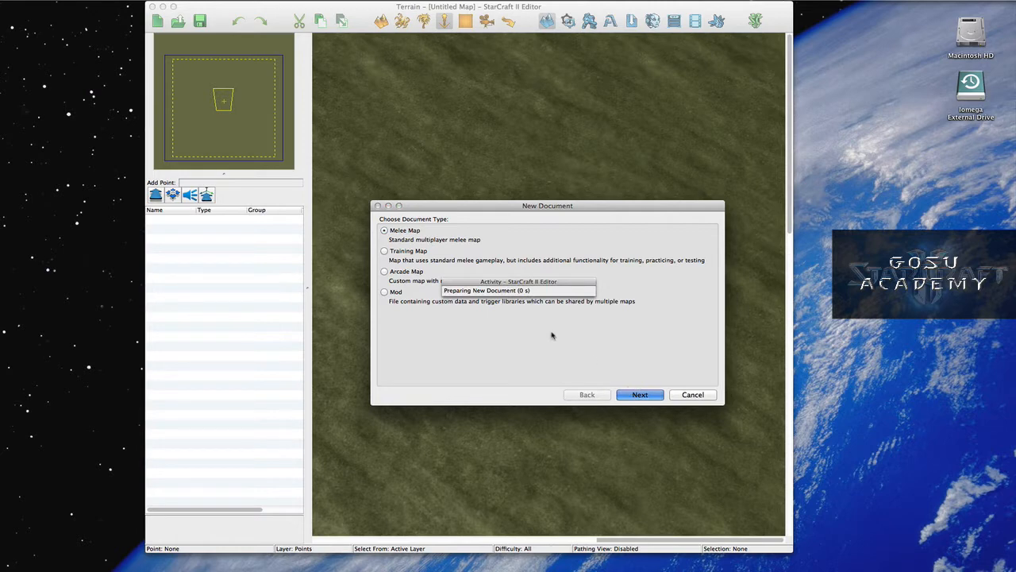
Set the new map's texture set to New Folsom (Volcanic) and create the map.
left_click(421, 231)
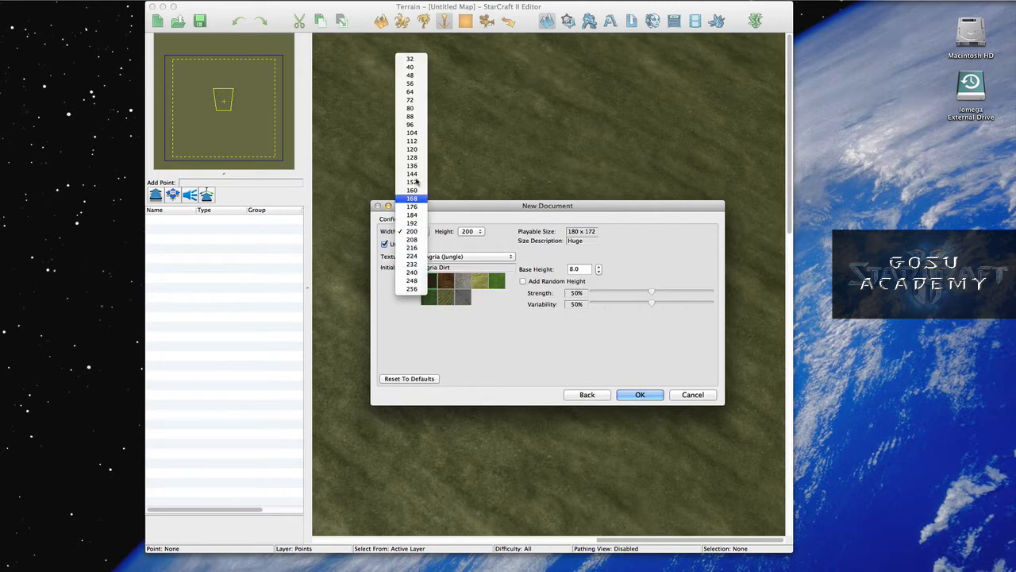
left_click(517, 317)
left_click(509, 256)
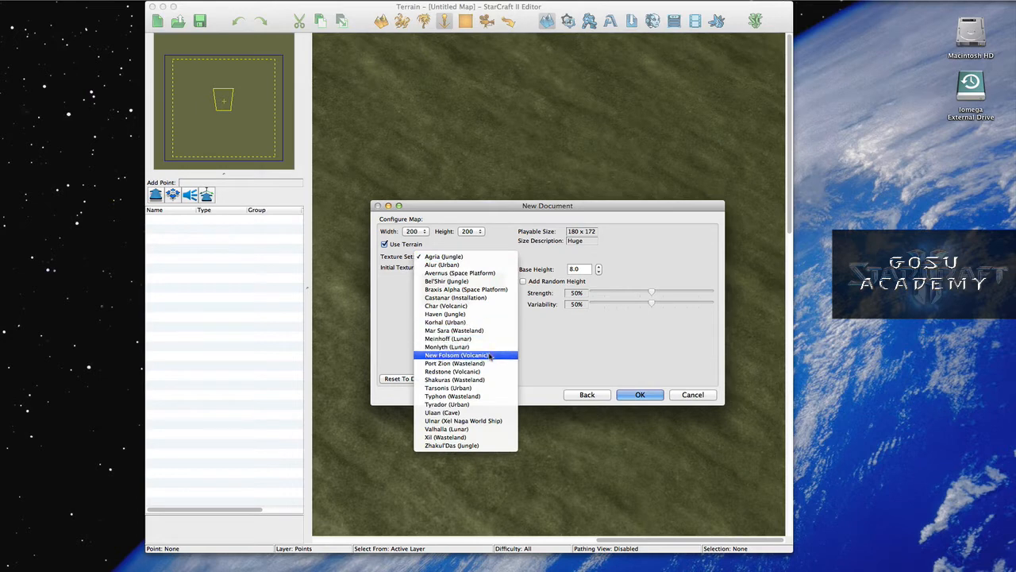
left_click(491, 357)
left_click(642, 395)
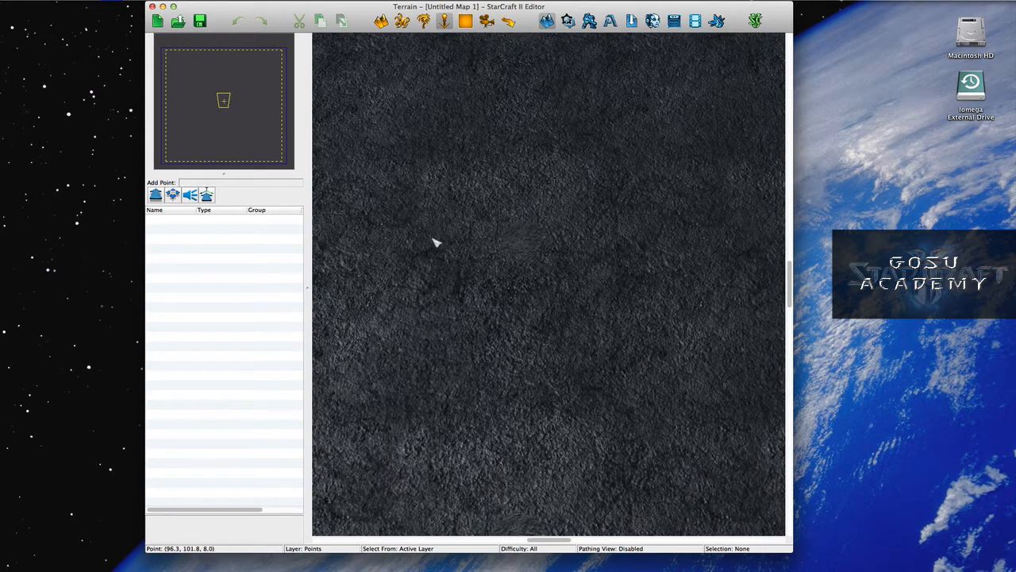
Raise a two-level plateau near the map's centre with New Folsom organic cliffs and add a ramp to each level.
scroll(458, 225, "down", 5)
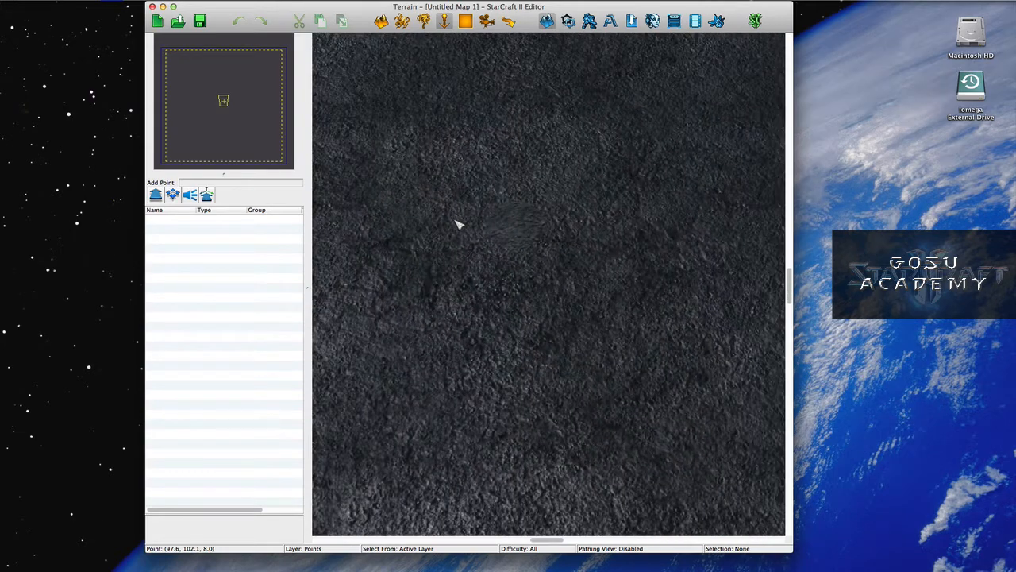
scroll(386, 109, "down", 3)
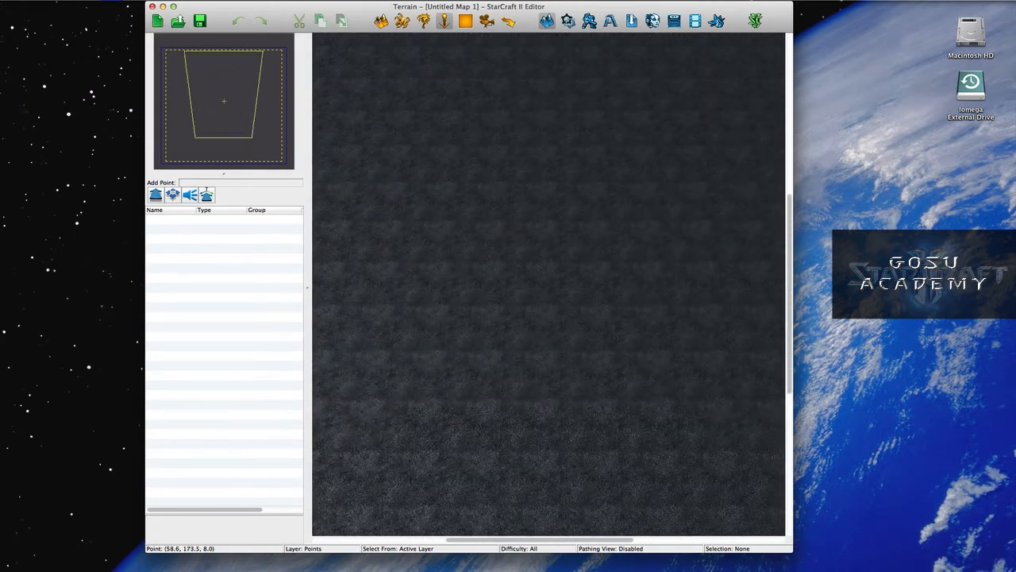
key("t")
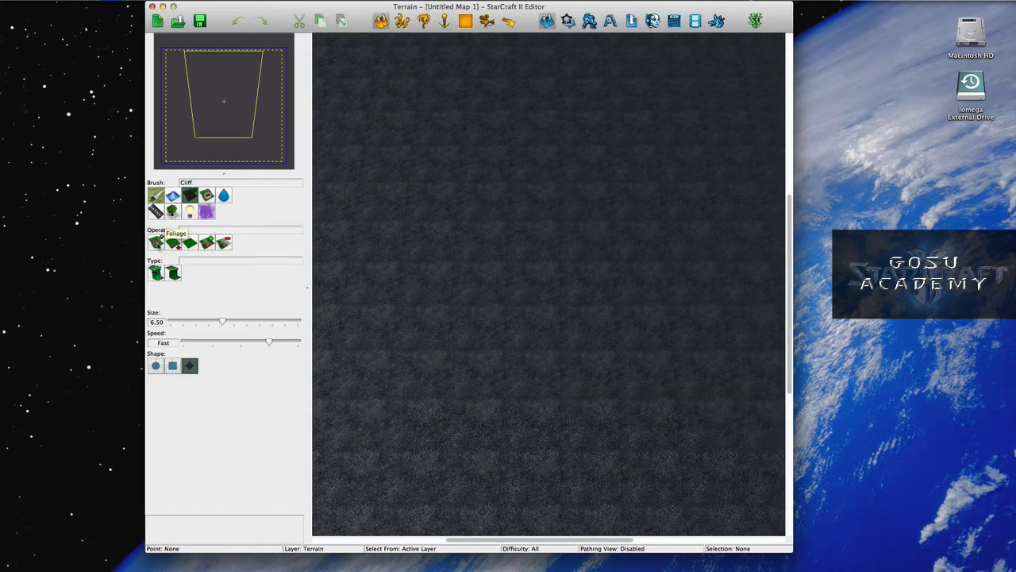
left_click(157, 242)
mouse_move(598, 231)
left_mouse_down()
mouse_move(525, 328)
mouse_move(545, 295)
mouse_move(535, 310)
mouse_move(520, 304)
mouse_move(551, 307)
mouse_move(588, 229)
mouse_move(594, 245)
mouse_move(577, 204)
mouse_move(601, 177)
mouse_move(563, 250)
mouse_move(624, 312)
mouse_move(621, 199)
mouse_move(651, 332)
mouse_move(667, 187)
mouse_move(642, 209)
mouse_move(648, 188)
mouse_move(649, 296)
mouse_move(685, 318)
mouse_move(710, 204)
mouse_move(704, 263)
mouse_move(692, 215)
mouse_move(642, 220)
mouse_move(688, 286)
mouse_move(697, 209)
mouse_move(635, 302)
left_mouse_up()
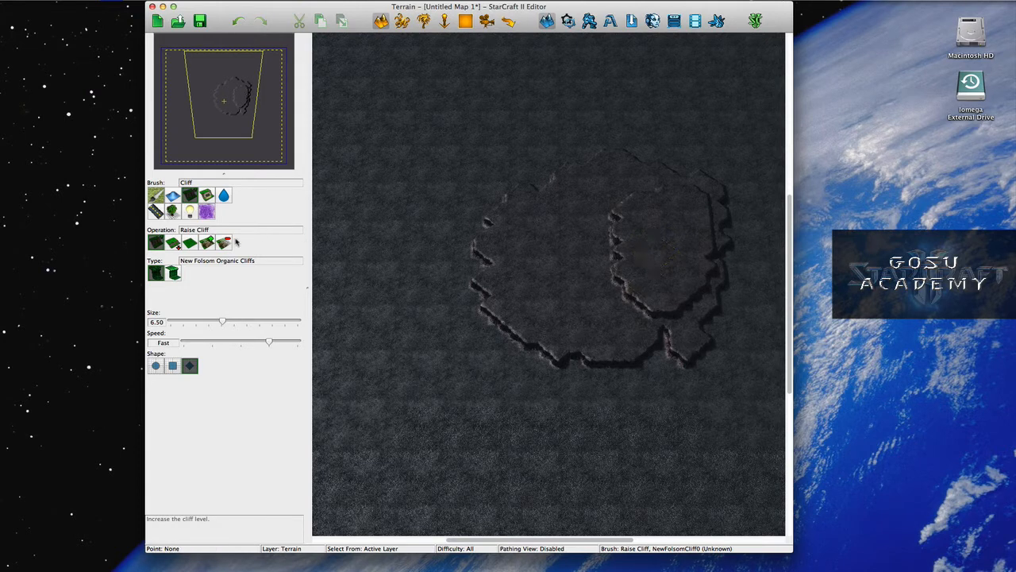
left_click(206, 242)
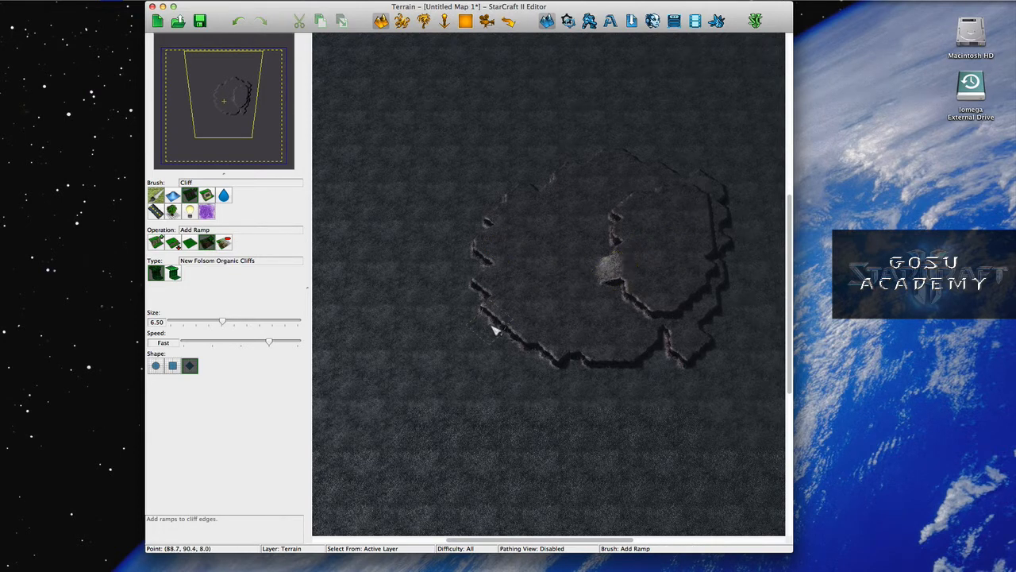
left_click_drag(482, 336, 509, 318)
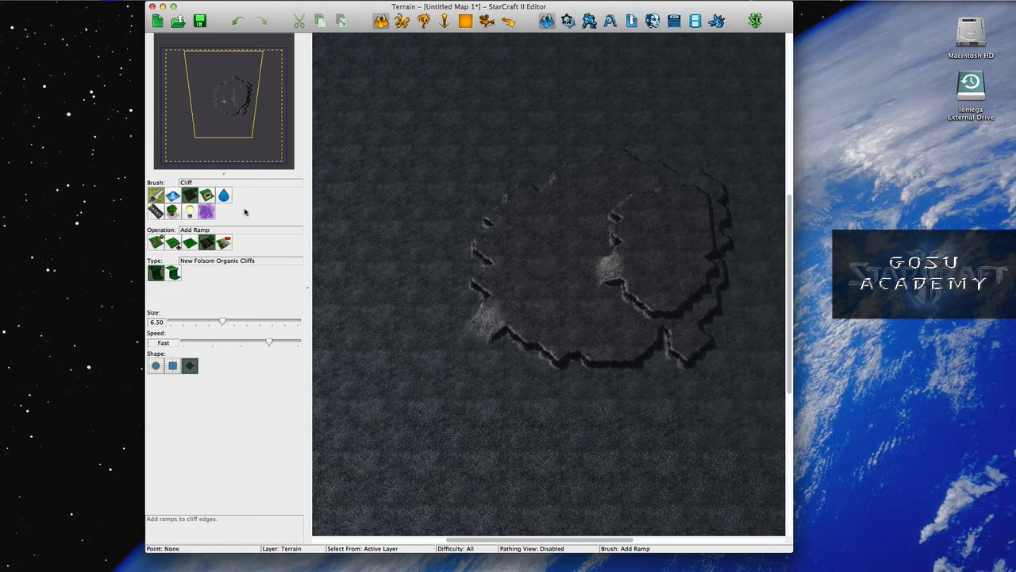
Place neutral Mineral Fields along the east side of the upper plateau, with a Vespene Geyser at each end.
left_click(402, 22)
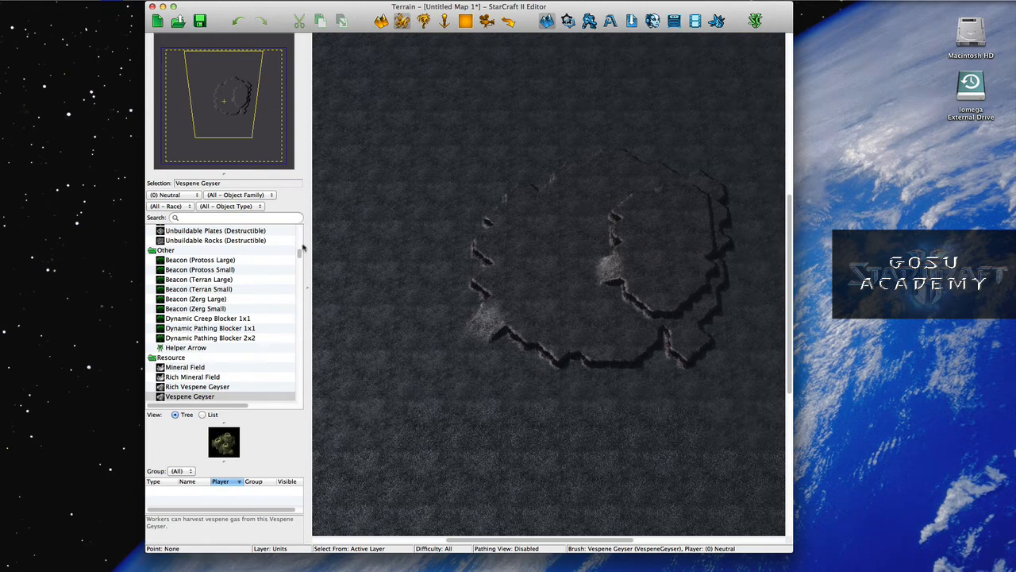
left_click(190, 367)
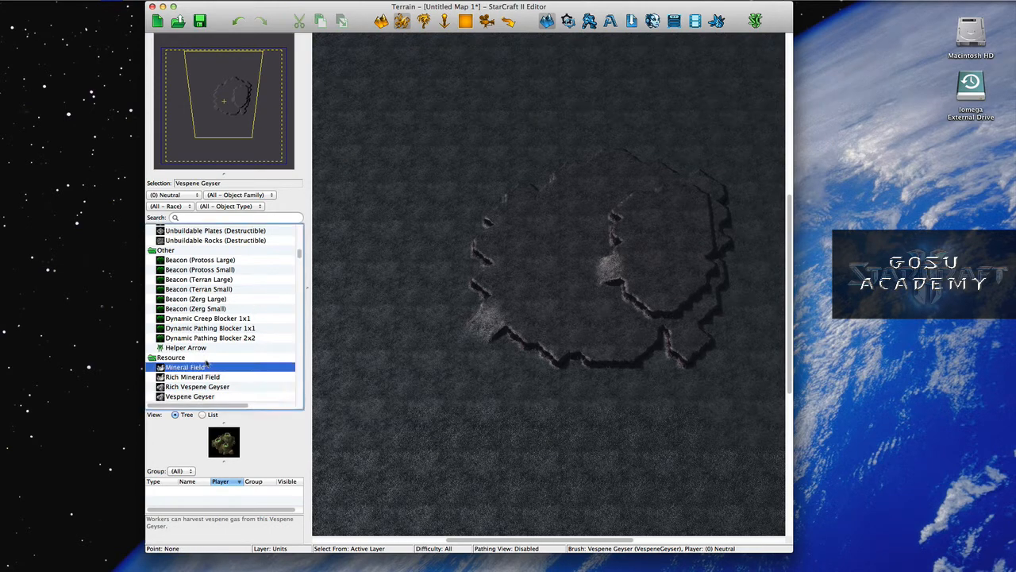
left_click(699, 218)
left_click(698, 236)
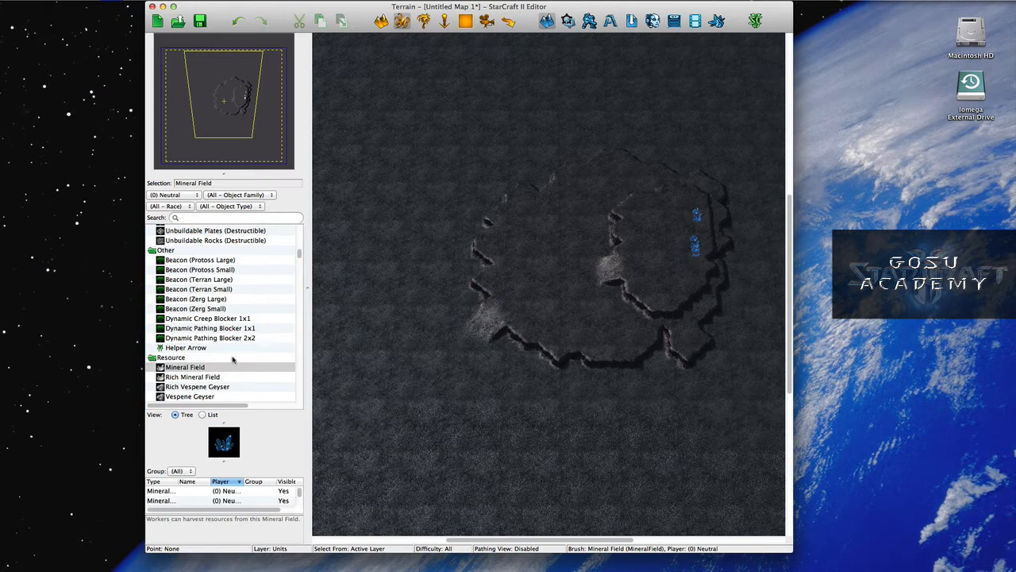
left_click(198, 395)
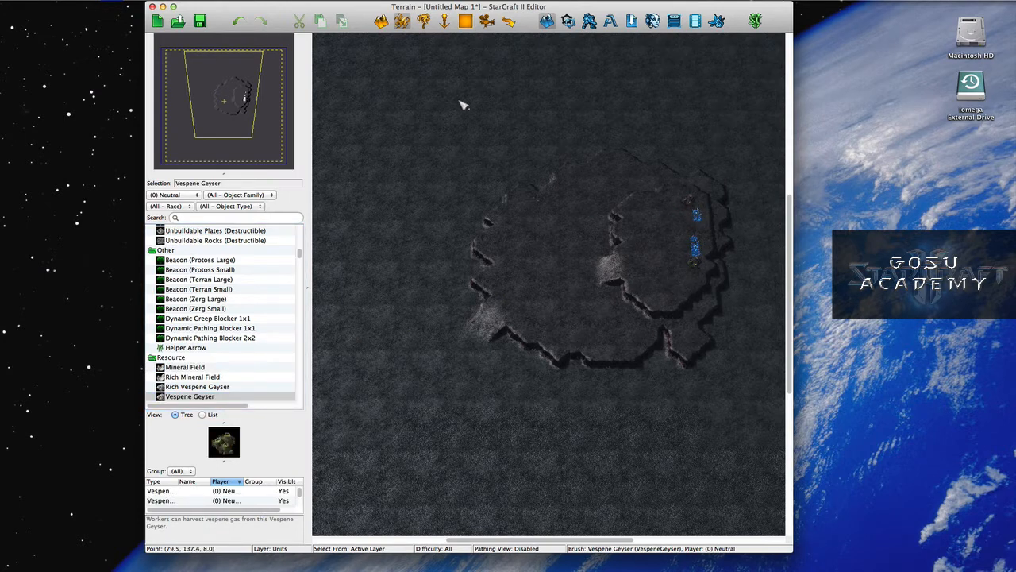
Place a cluster of Tree - Bel'Shir doodads along the northern edge of the lower plateau.
key("d")
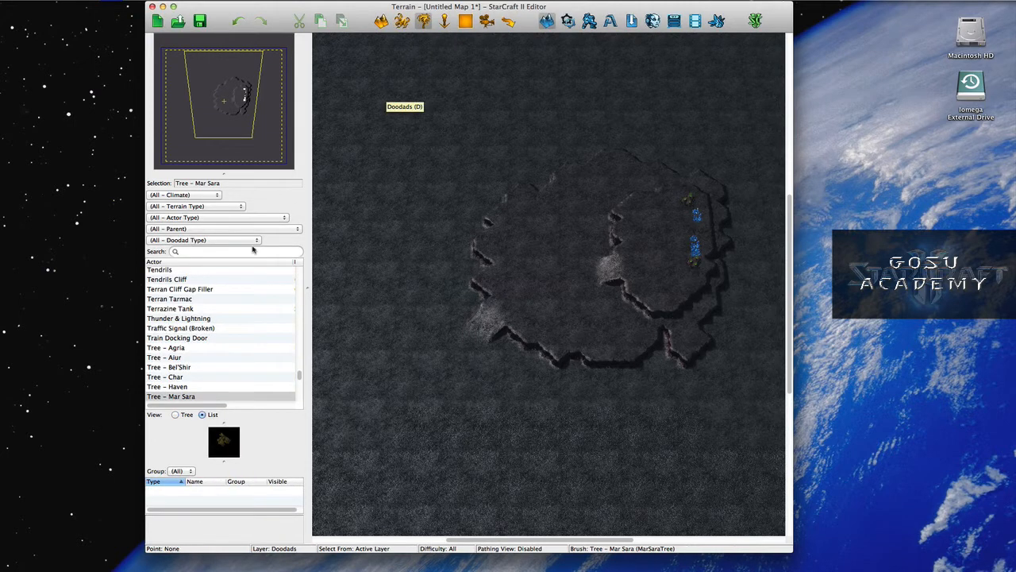
left_click(182, 368)
left_click(590, 197)
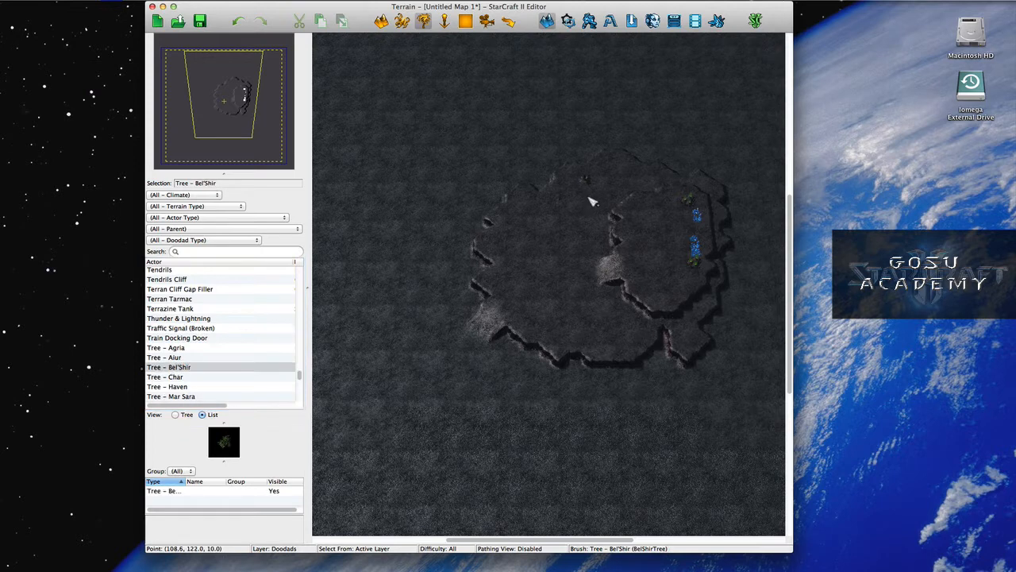
left_click(562, 216)
mouse_move(560, 219)
left_mouse_down()
mouse_move(538, 211)
mouse_move(618, 188)
left_mouse_up()
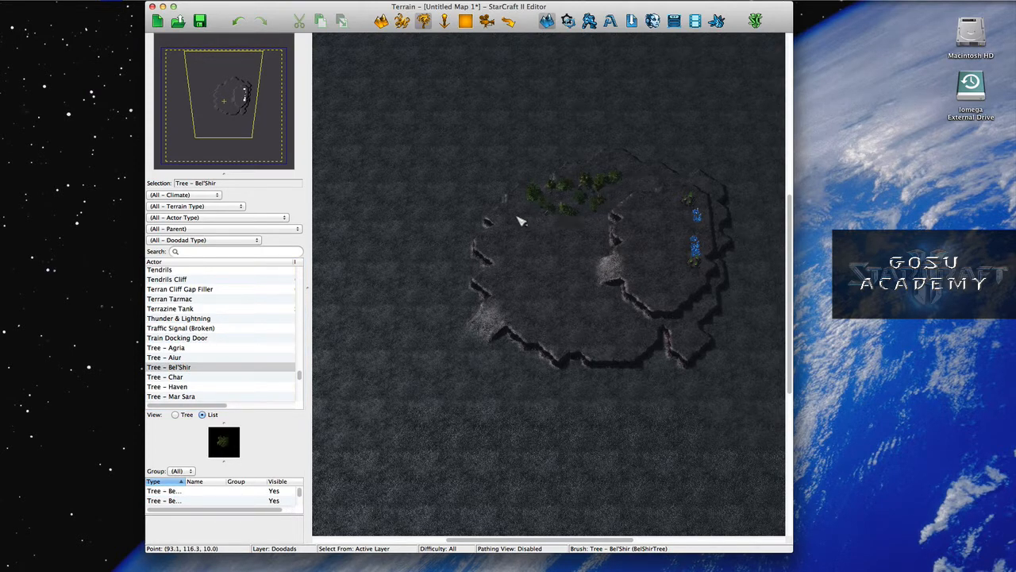
Place a start location beside the minerals on the upper plateau and check the base up close.
left_click(446, 23)
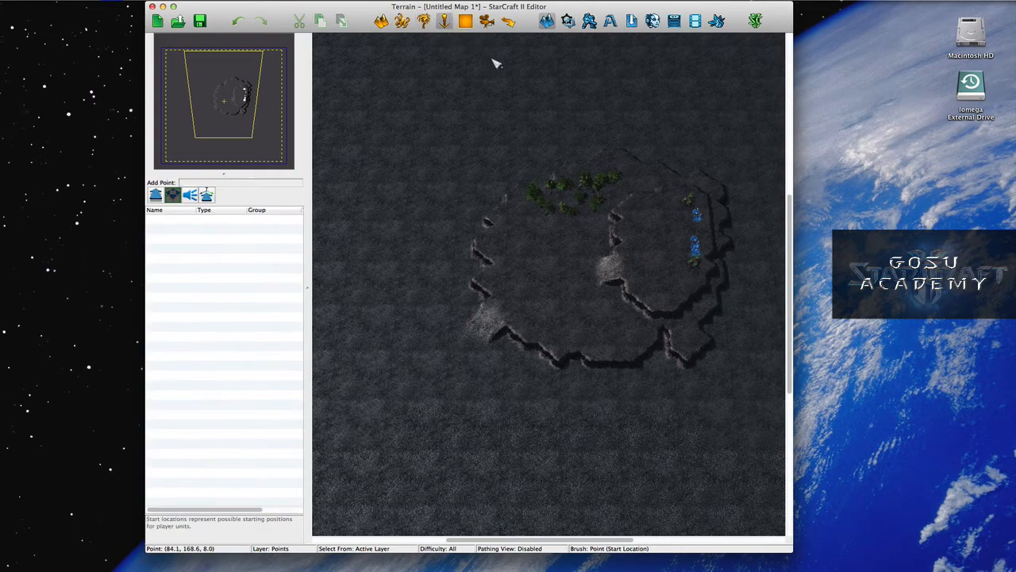
left_click(173, 196)
left_click(677, 232)
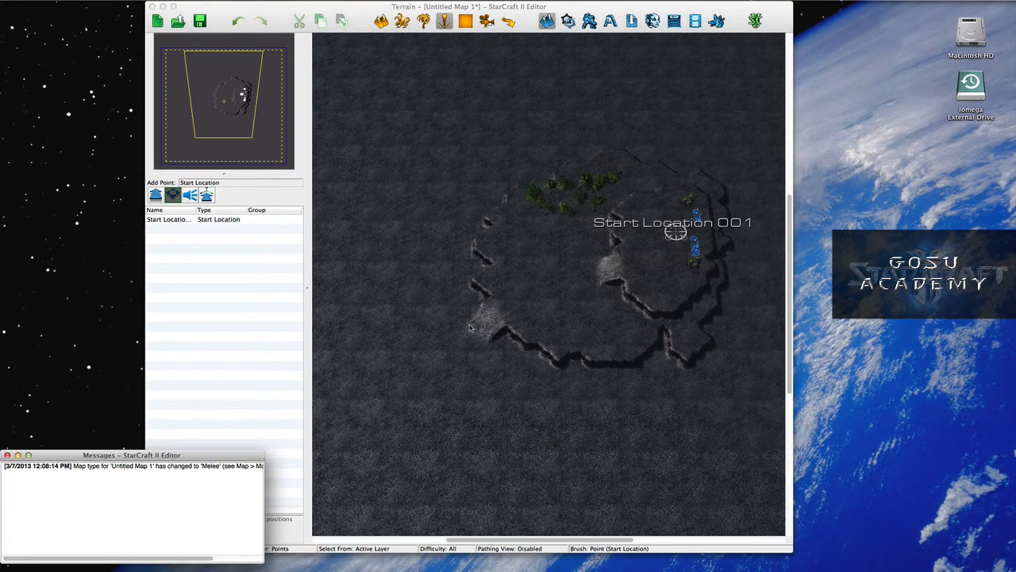
left_click(7, 455)
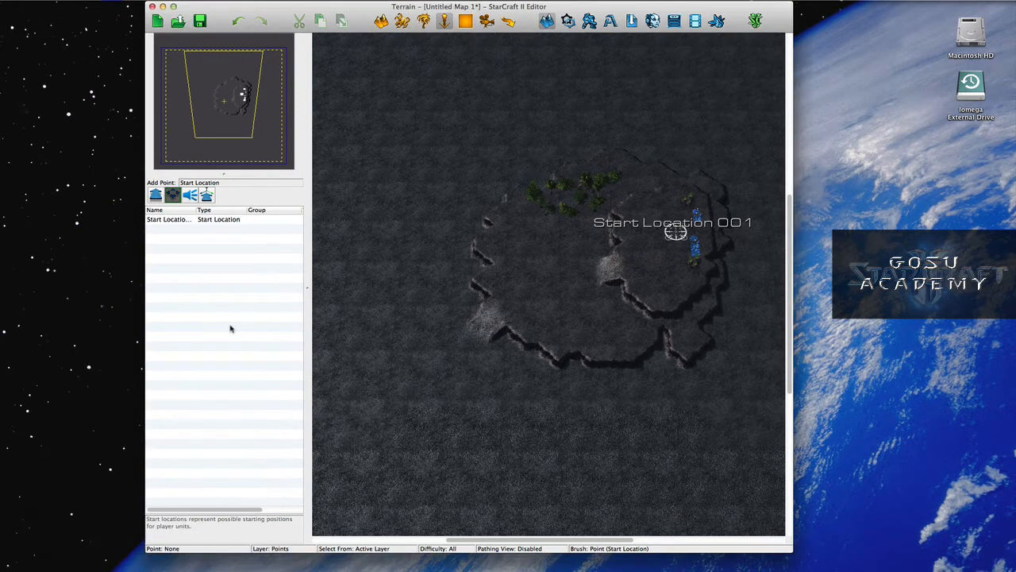
scroll(554, 276, "up", 5)
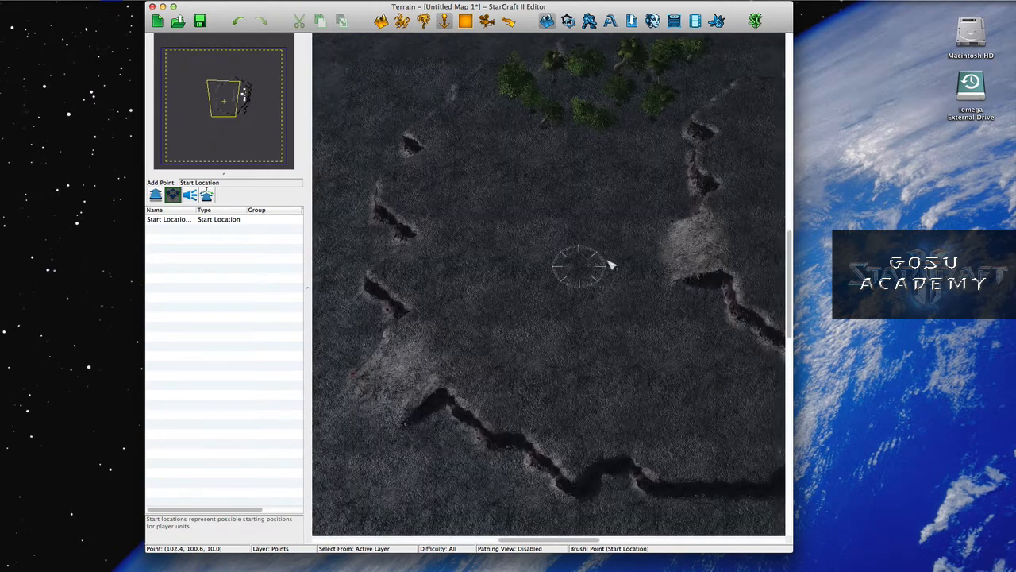
left_click(242, 94)
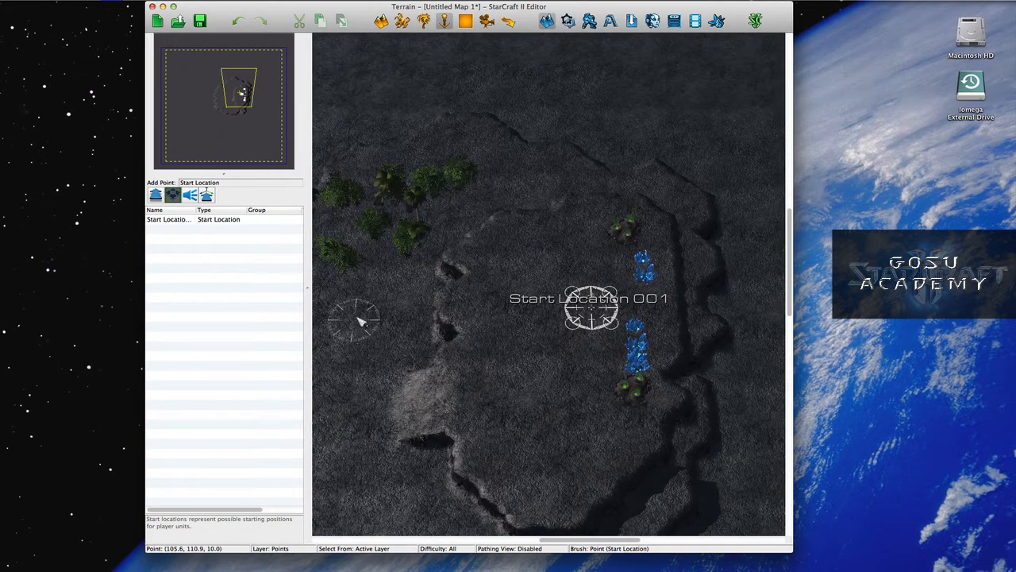
Open the existing map Heavy Metal.SC2Map and review its map info.
left_click(127, 3)
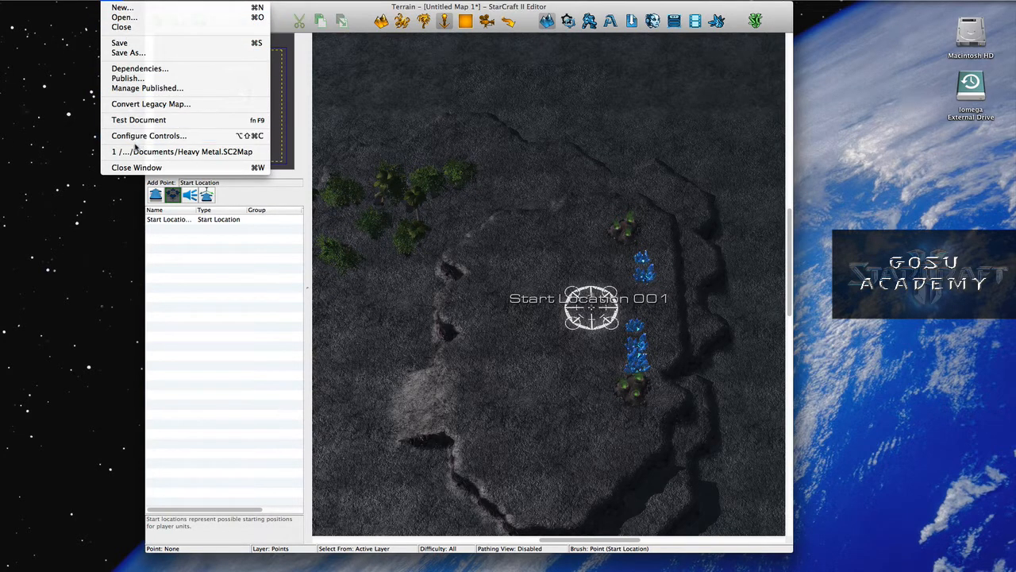
left_click(131, 151)
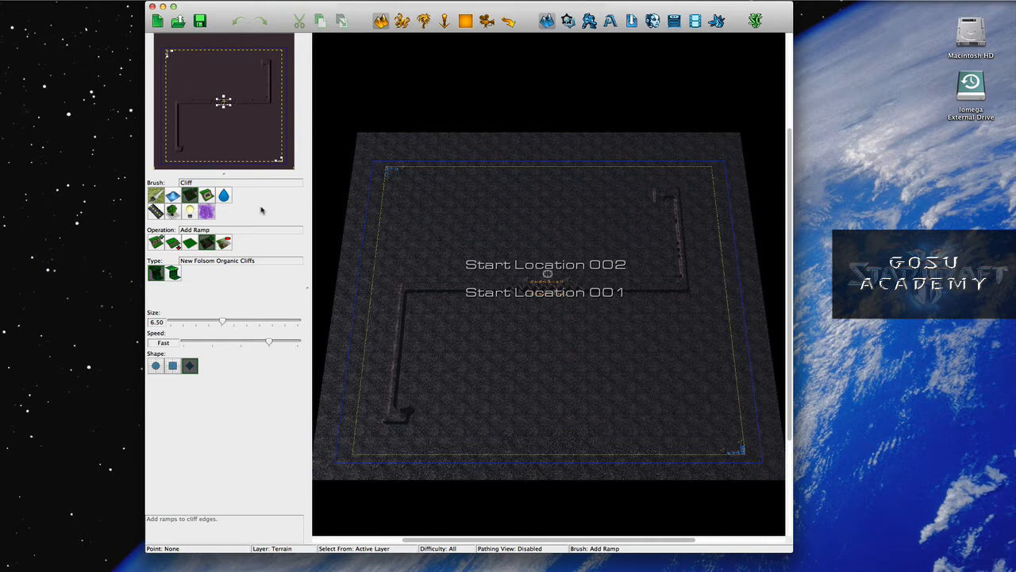
left_click(312, 2)
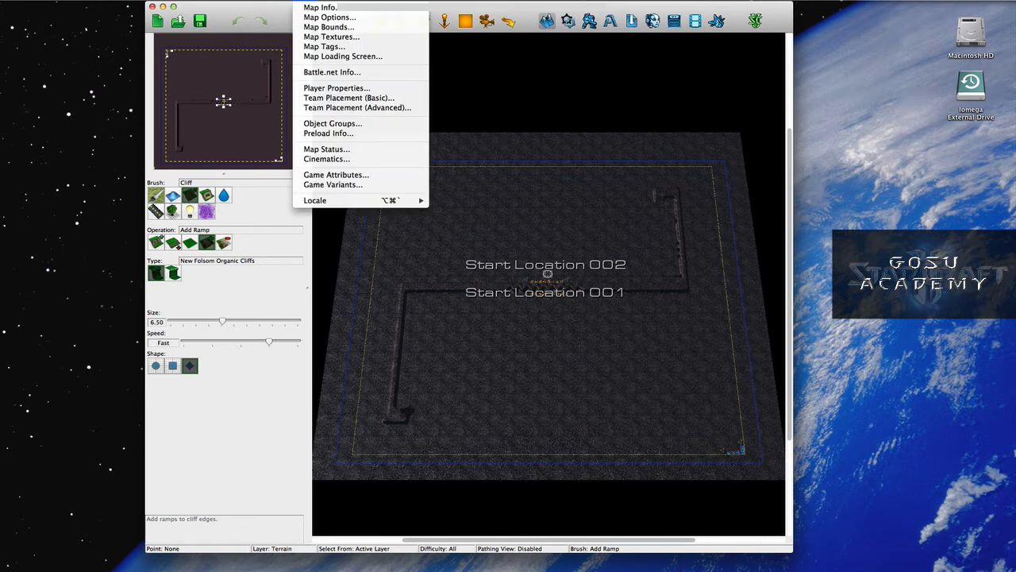
left_click(310, 8)
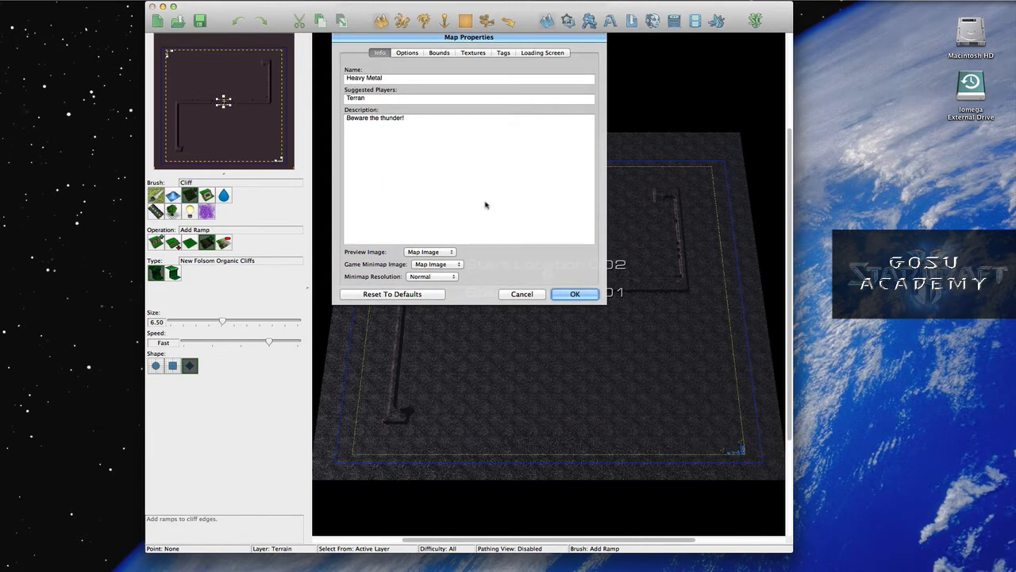
left_click(575, 293)
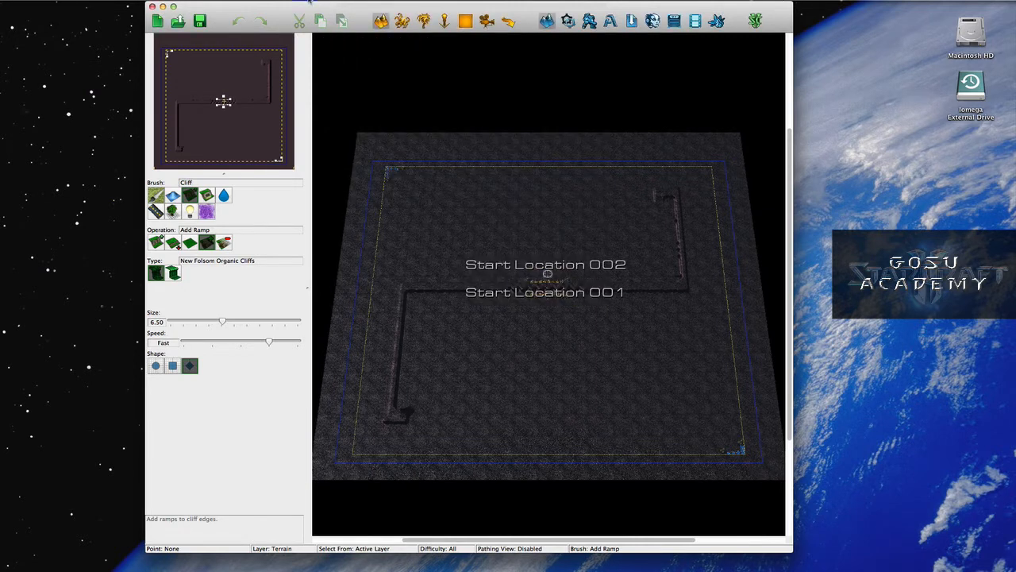
Review the map's player properties and inspect the resources around the two start locations.
left_click(309, 2)
left_click(338, 89)
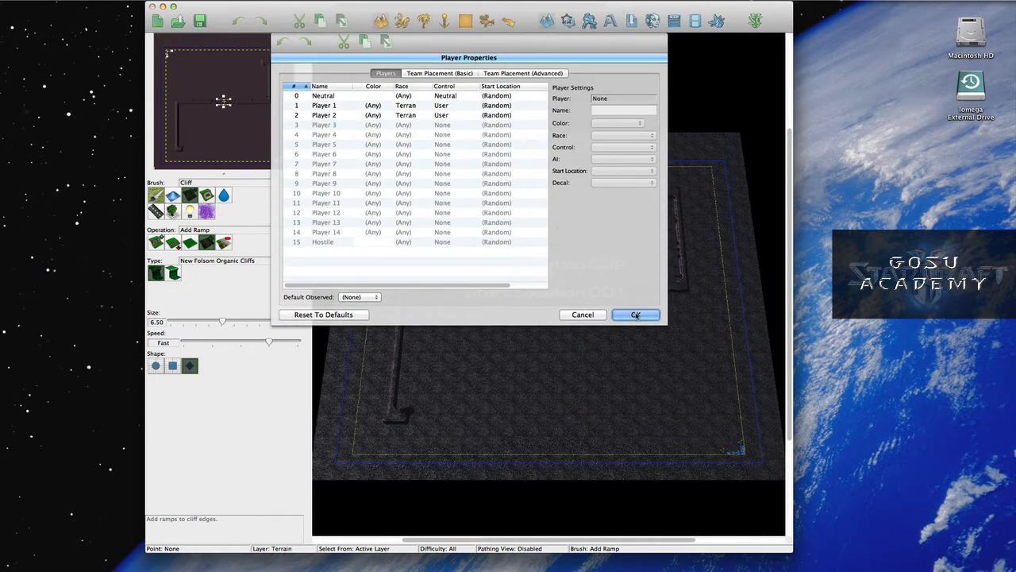
left_click(636, 316)
scroll(574, 315, "down", 5)
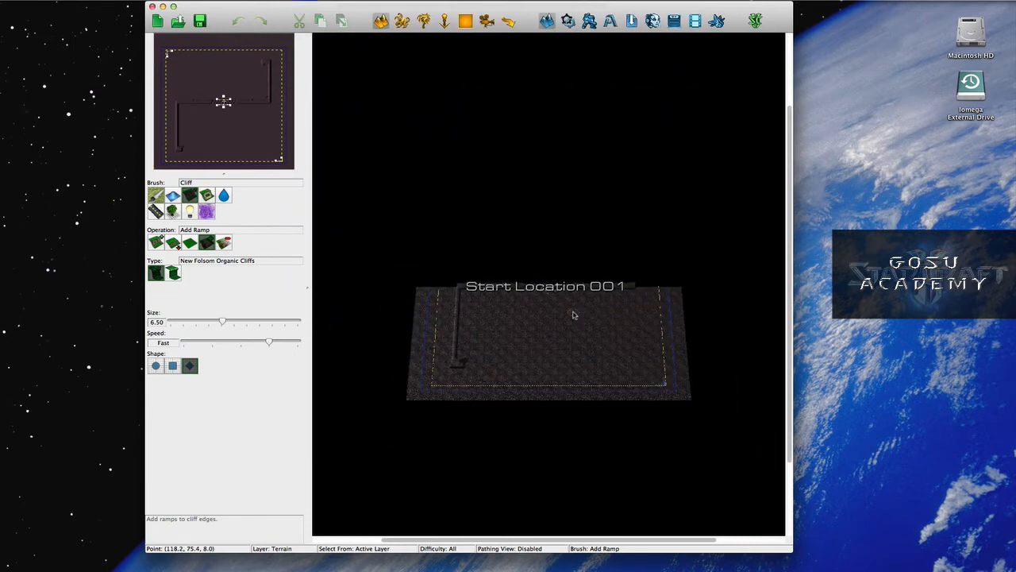
scroll(573, 315, "up", 8)
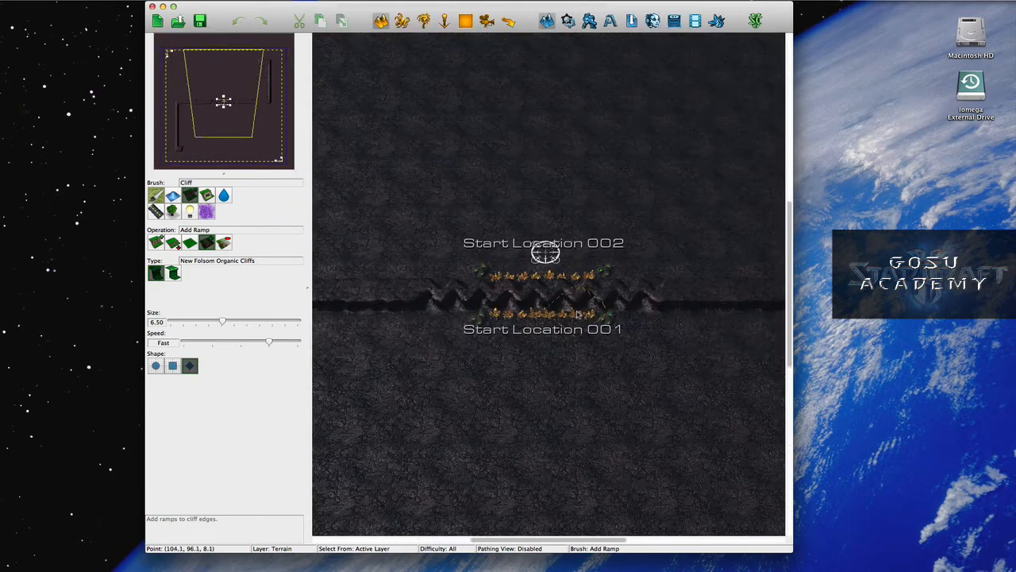
scroll(578, 314, "up", 5)
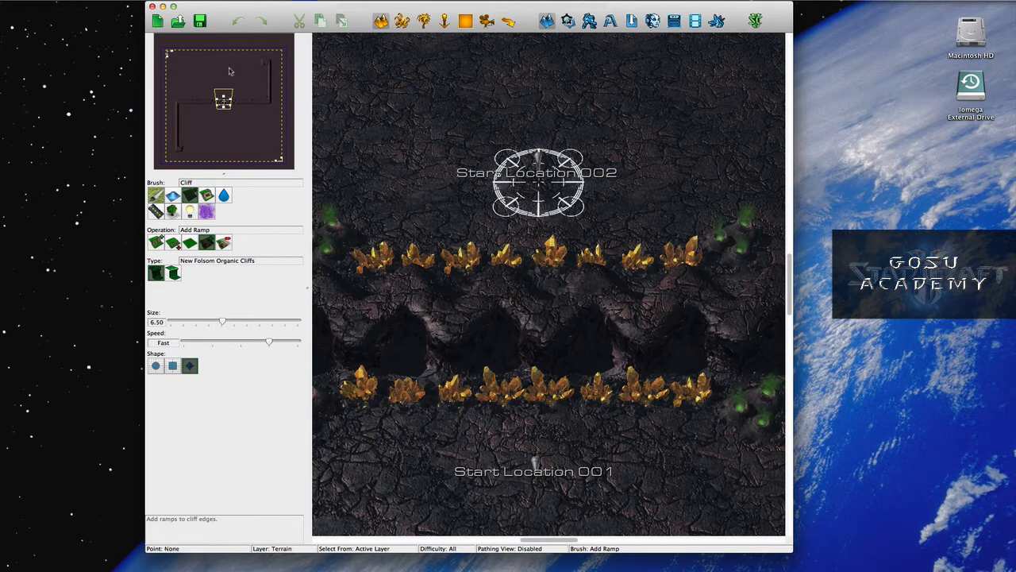
Start publishing the Heavy Metal map.
left_click(119, 1)
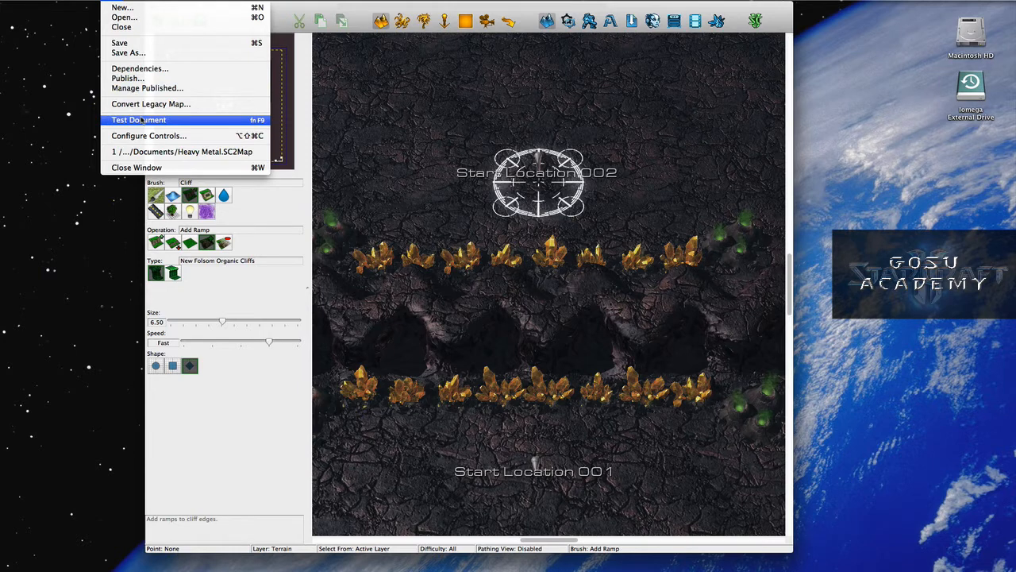
left_click(130, 79)
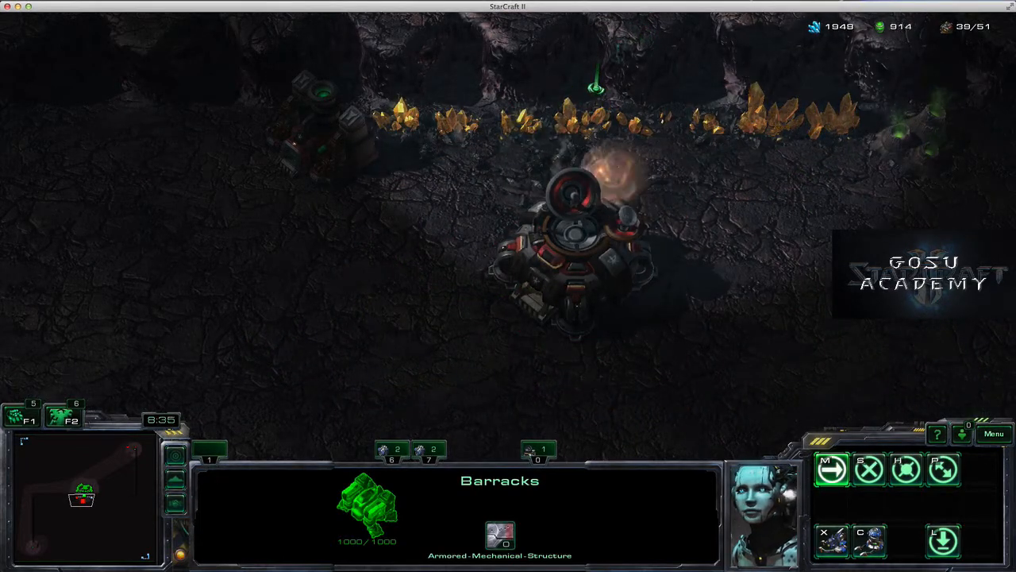
Halt the lifted-off Barracks while scouting the red player's base, and give it a new move order.
key("s")
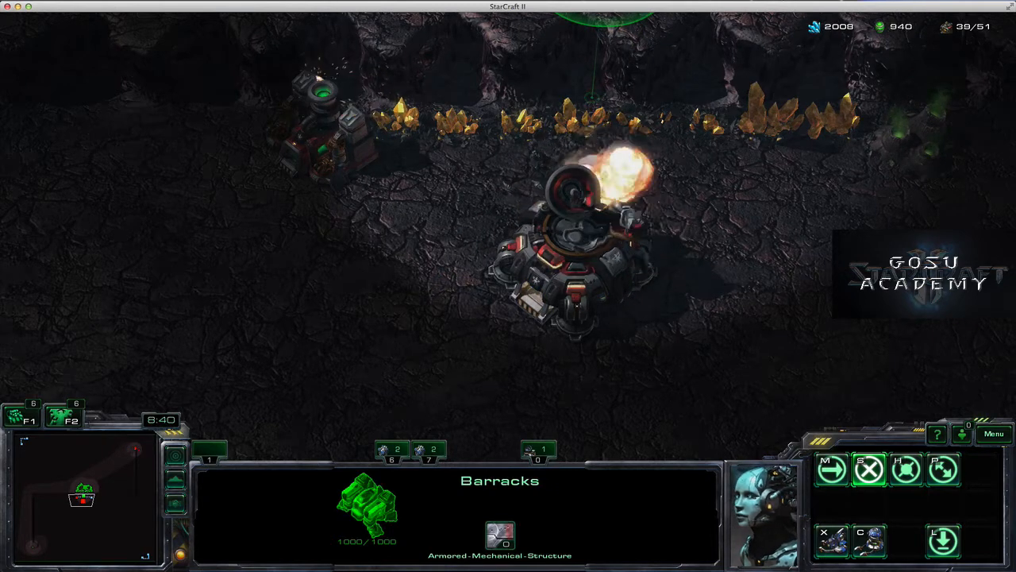
key("m")
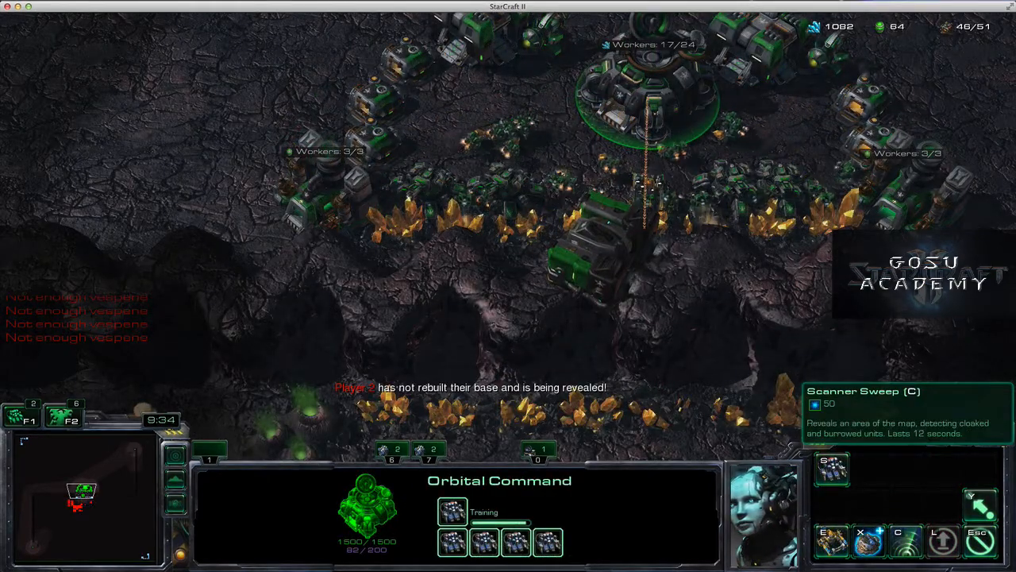
Use the Orbital Command's Scanner Sweep on the open ground just south of the enemy's mineral line.
left_click(906, 541)
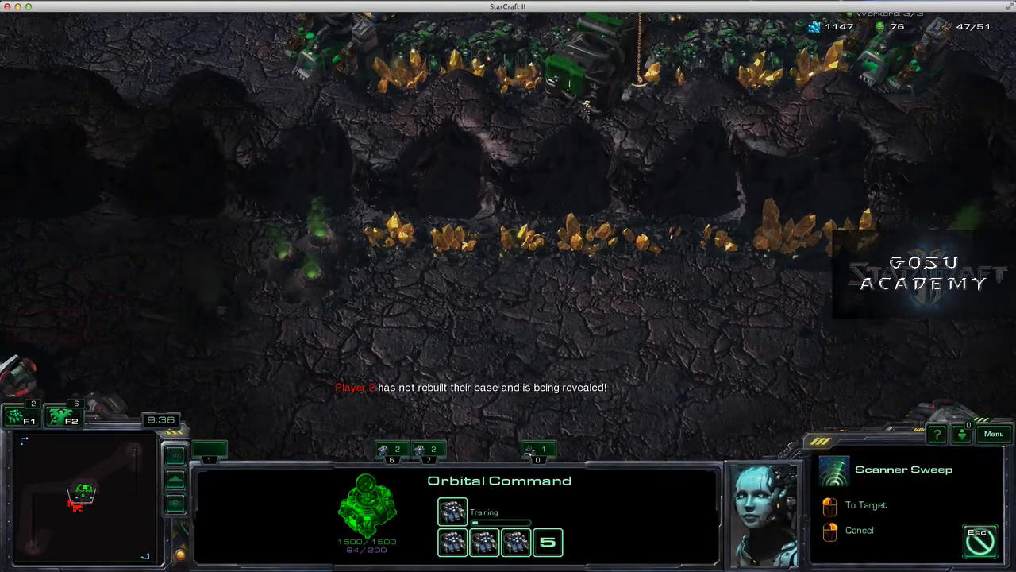
left_click(750, 298)
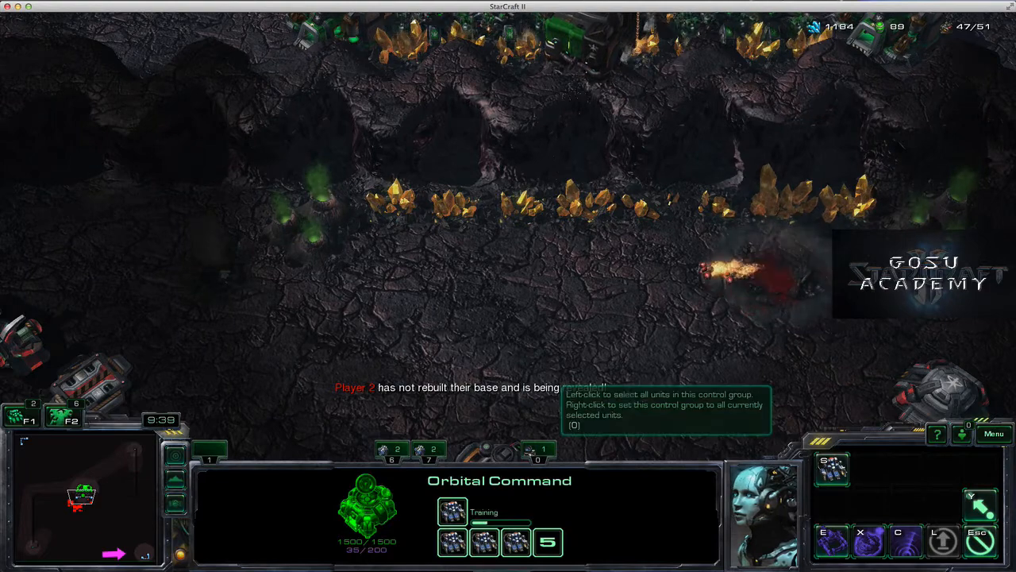
key("Up")
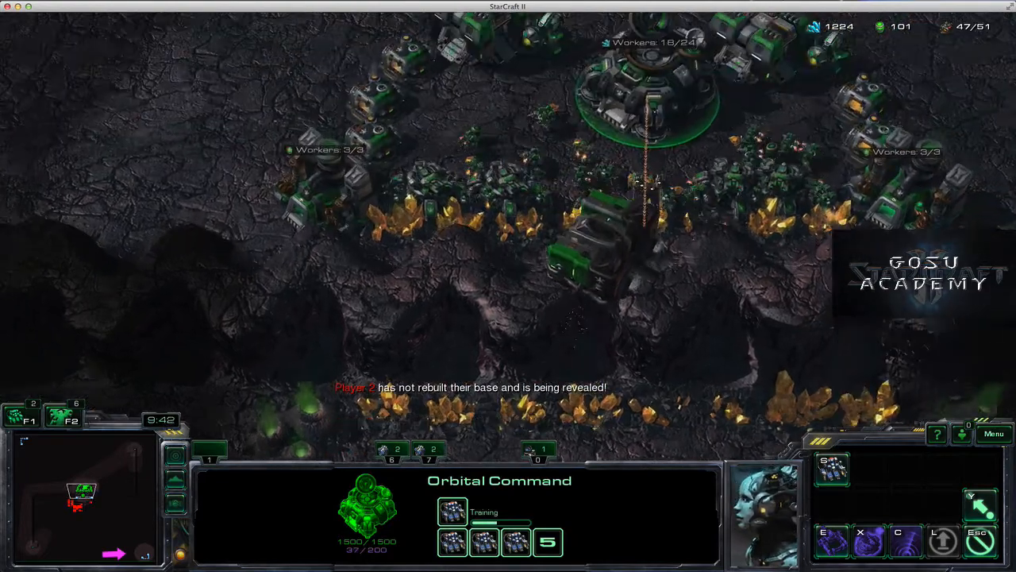
key("Up")
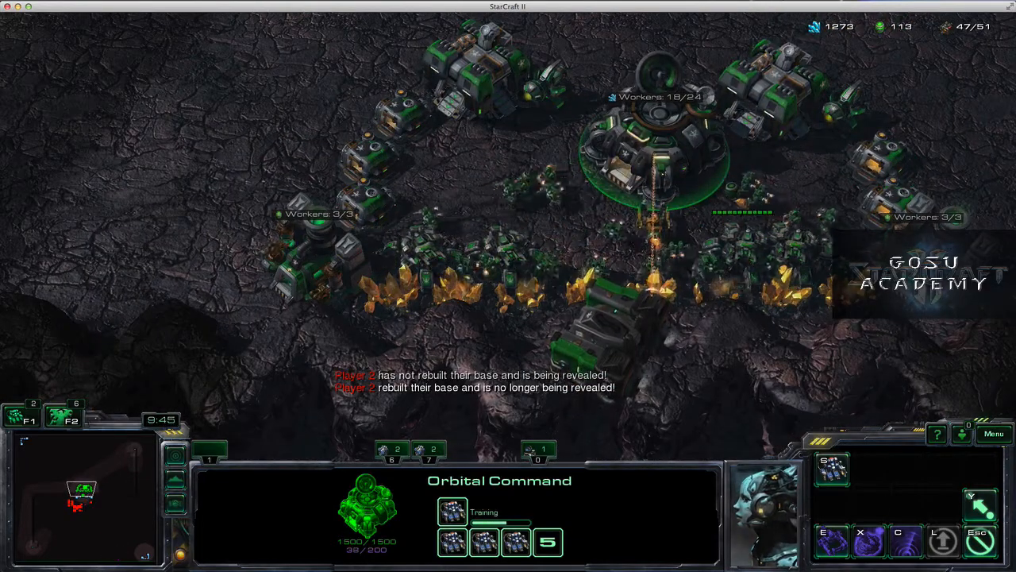